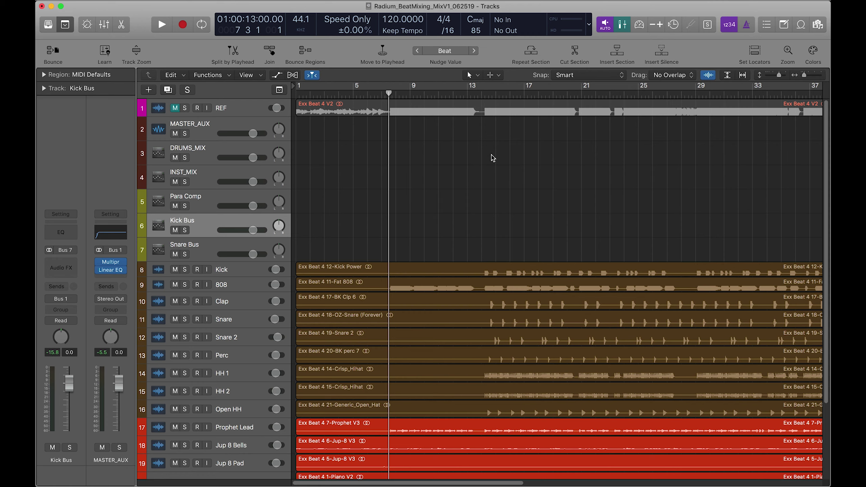
- Play the beat mix and compare the MASTER_AUX plug-ins bypassed and restored
{"action": "key", "text": "space"}
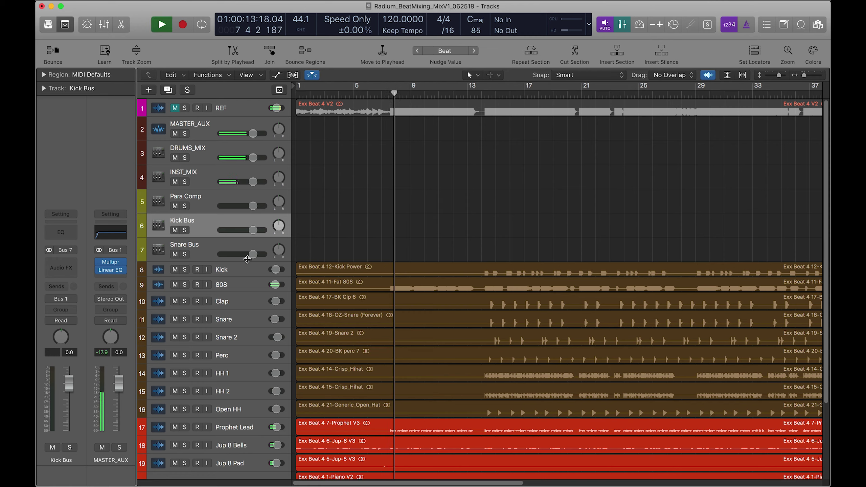
{"action": "left_click", "coordinate": [99, 262]}
{"action": "left_click", "coordinate": [99, 270]}
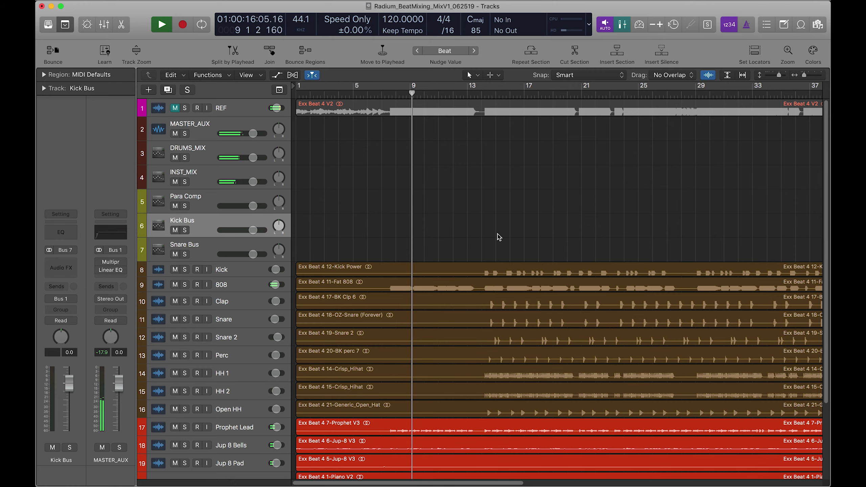
- Zoom out, zoom in on bars 9 to 25, then widen to a broader bar range
{"action": "left_click", "coordinate": [478, 273], "text": "ctrl+alt"}
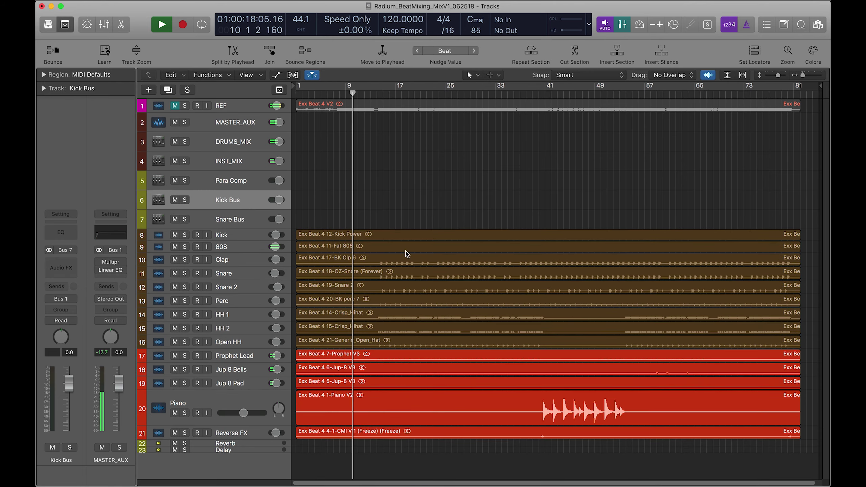
{"action": "left_click_drag", "start_coordinate": [344, 217], "coordinate": [451, 403]}
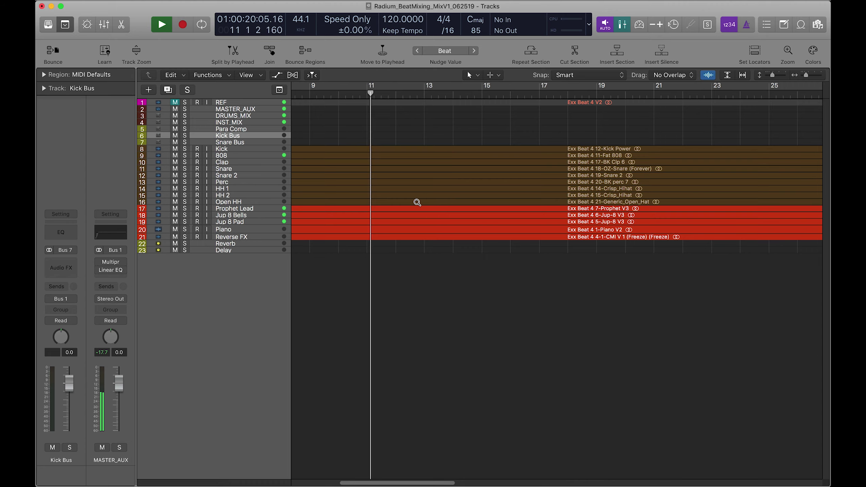
{"action": "left_click", "coordinate": [383, 223], "text": "ctrl+alt"}
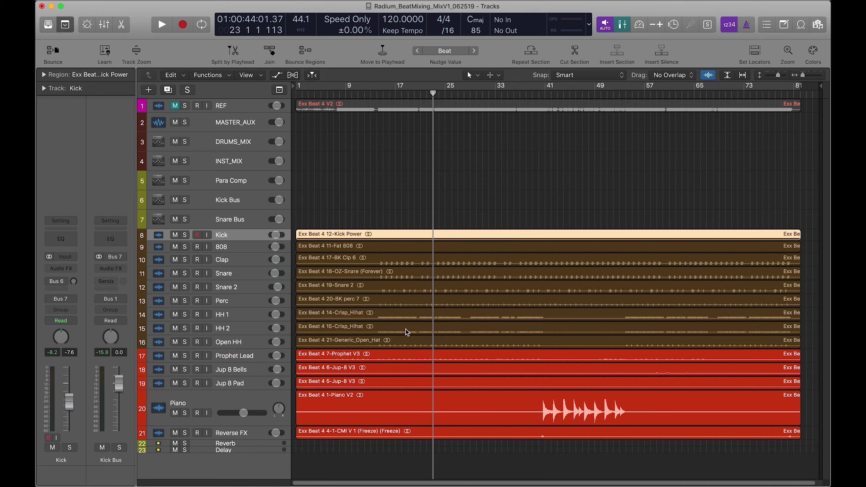
- Open the mixer enlarged to full channel strips, then select Kick through Open HH and the Clap channel
{"action": "key", "text": "x"}
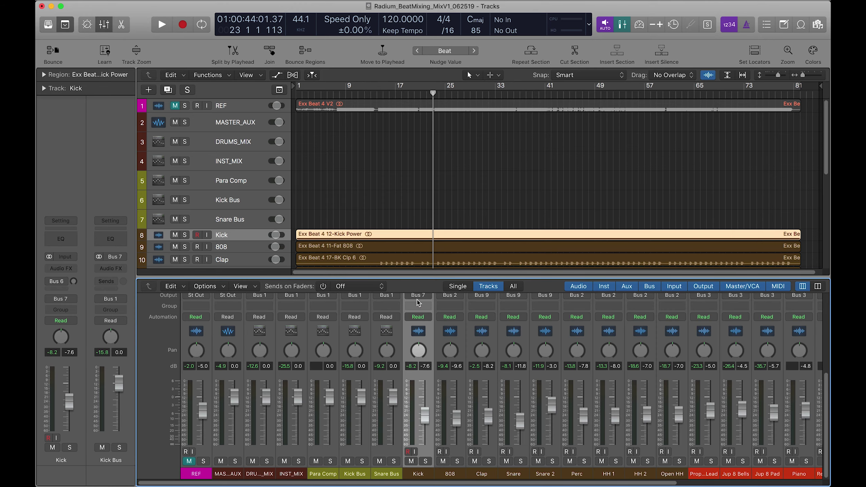
{"action": "left_click_drag", "start_coordinate": [412, 283], "coordinate": [393, 123]}
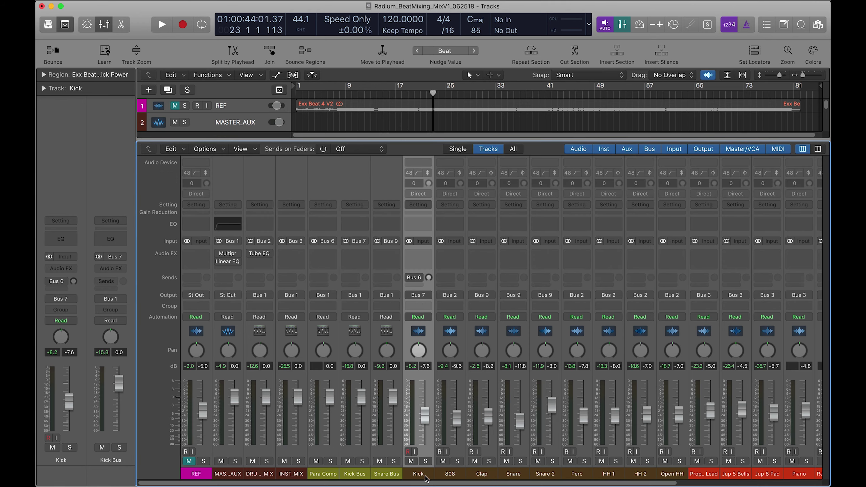
{"action": "left_click", "coordinate": [670, 477], "text": "shift"}
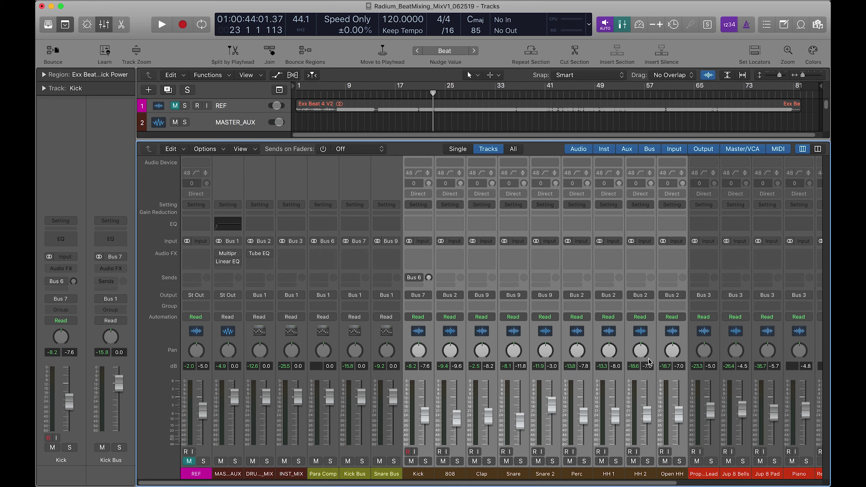
{"action": "left_click", "coordinate": [469, 471]}
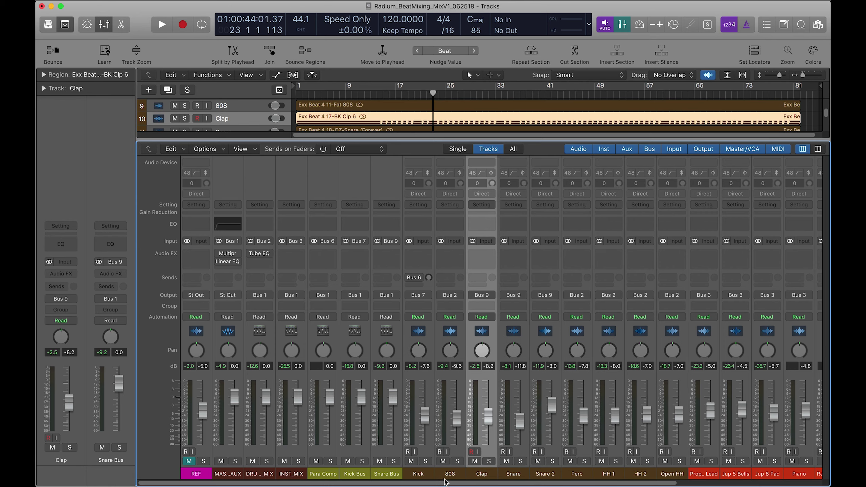
{"action": "left_click", "coordinate": [449, 474]}
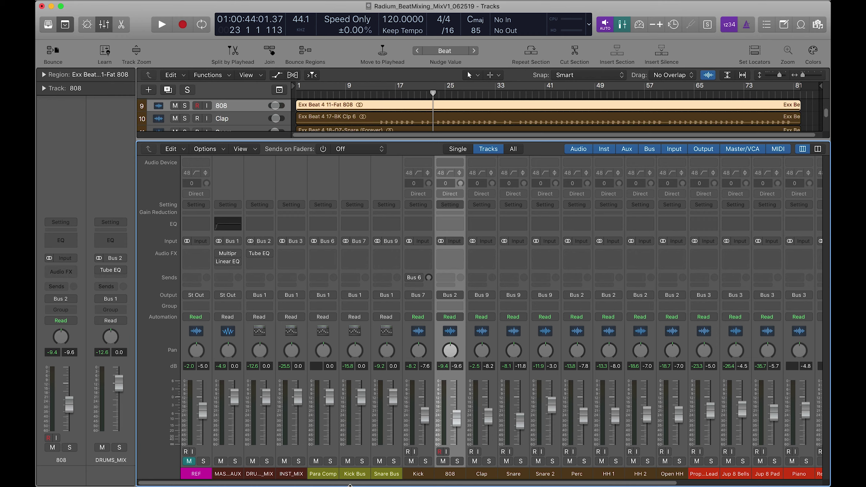
{"action": "left_click", "coordinate": [380, 476]}
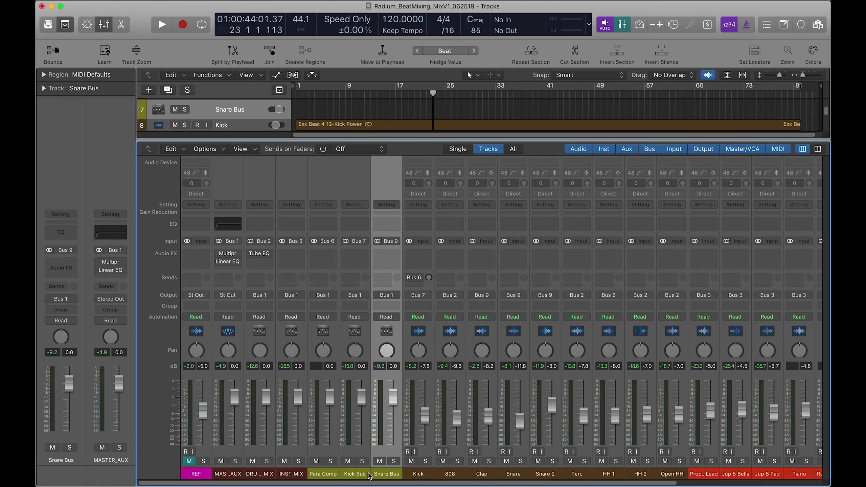
{"action": "left_click", "coordinate": [355, 474]}
{"action": "left_click", "coordinate": [317, 476]}
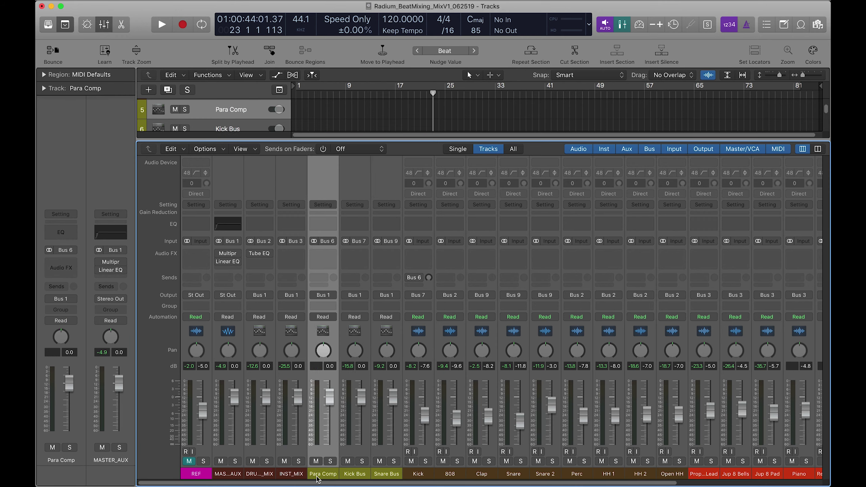
{"action": "left_click", "coordinate": [299, 475]}
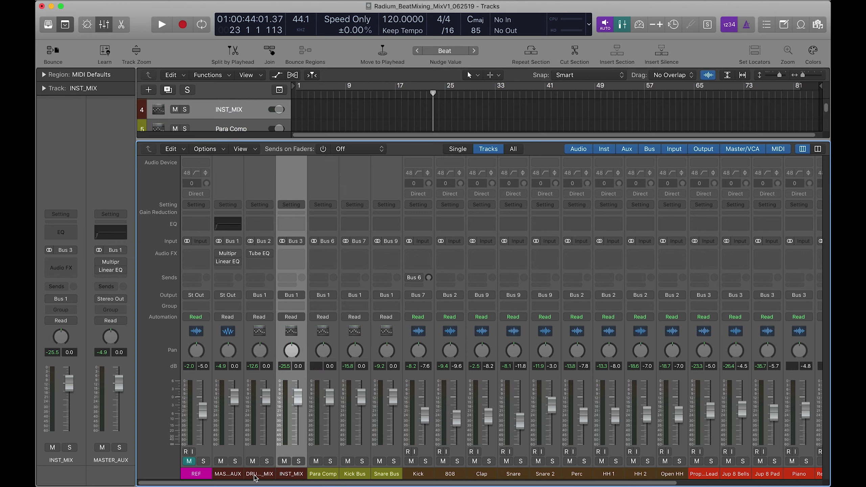
{"action": "left_click", "coordinate": [254, 475]}
{"action": "left_click", "coordinate": [228, 476]}
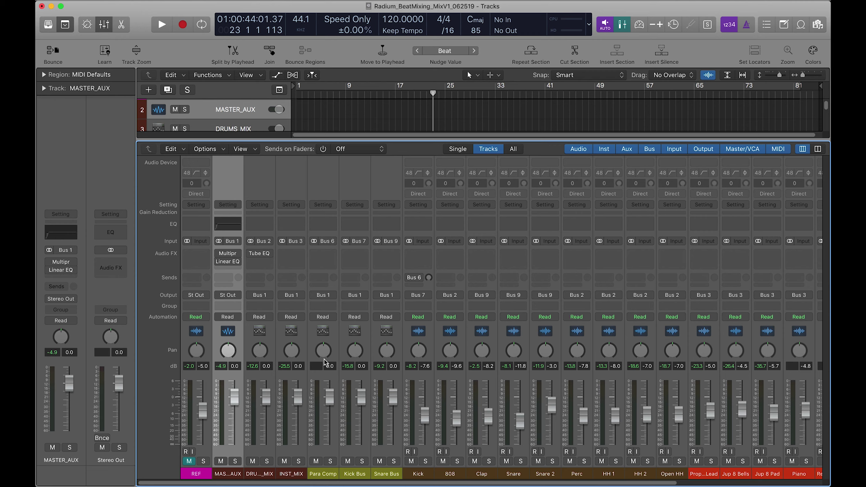
{"action": "left_click", "coordinate": [418, 474]}
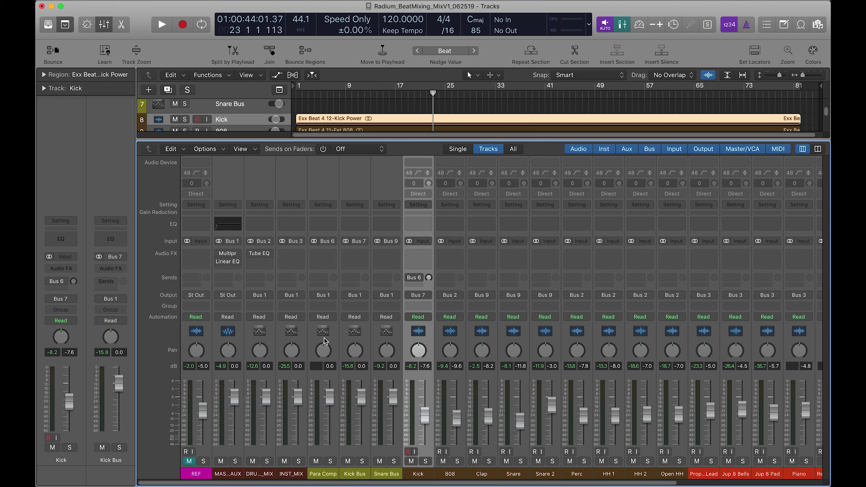
{"action": "left_click", "coordinate": [320, 475]}
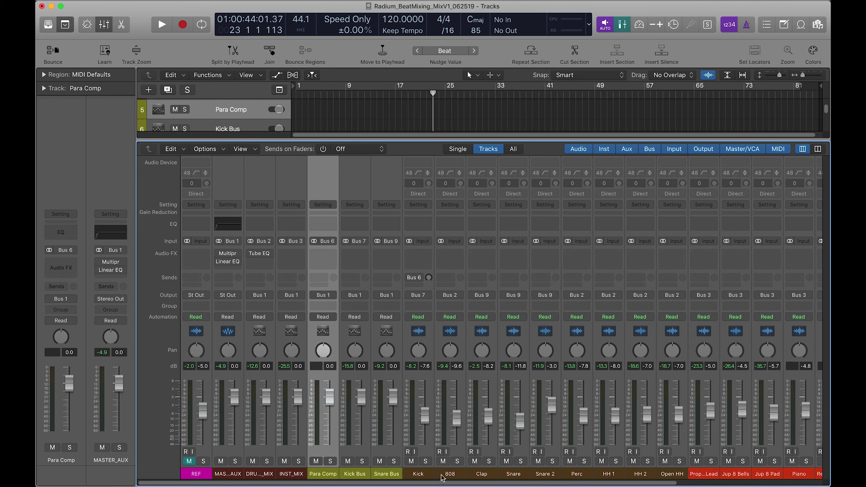
{"action": "left_click", "coordinate": [426, 473]}
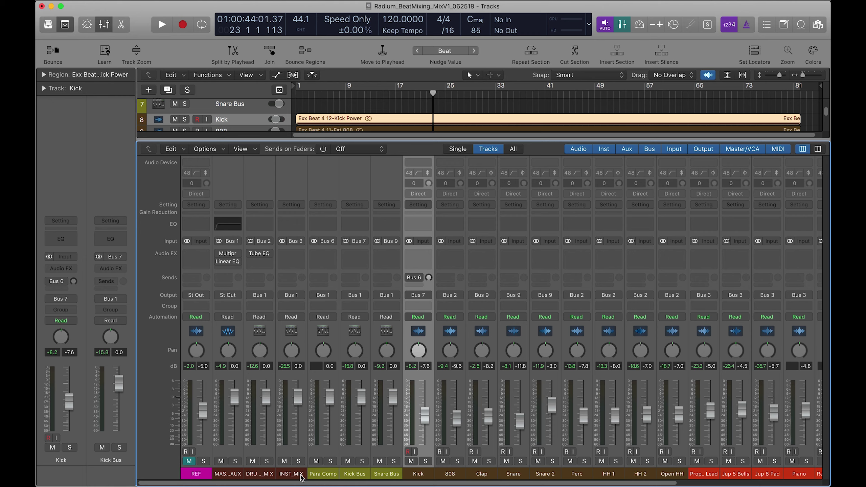
{"action": "left_click", "coordinate": [263, 476]}
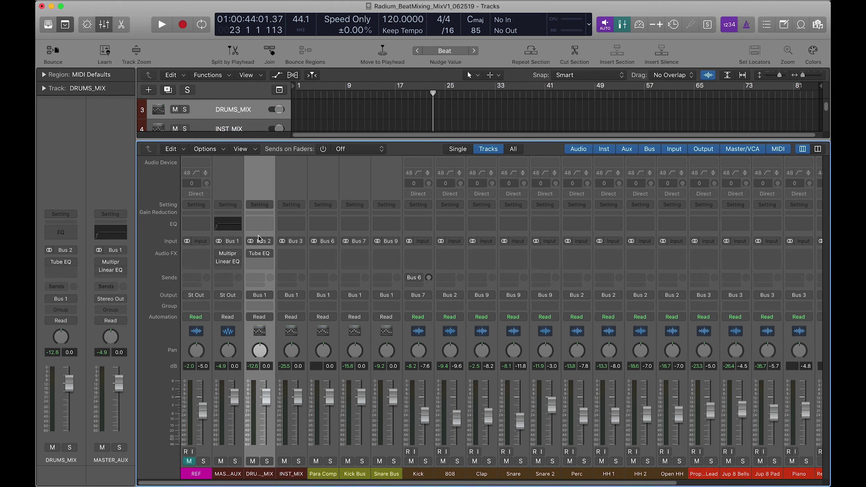
{"action": "left_click", "coordinate": [417, 474]}
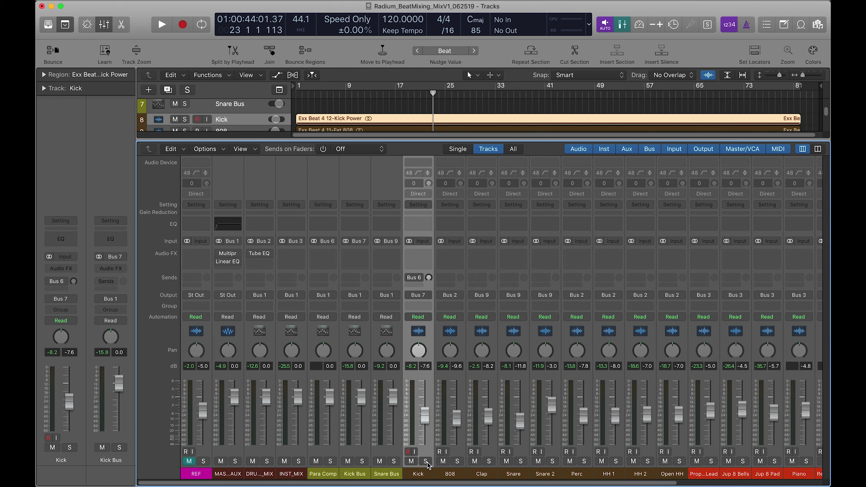
- Set the Kick channel's output to Bus 2 → DRUMS_MIX, then select the 808 channel
{"action": "left_click", "coordinate": [422, 295]}
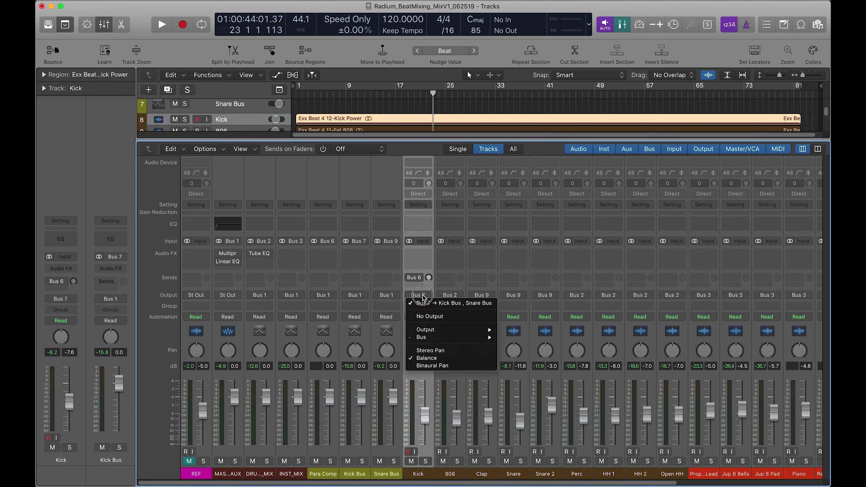
{"action": "mouse_move", "coordinate": [453, 340]}
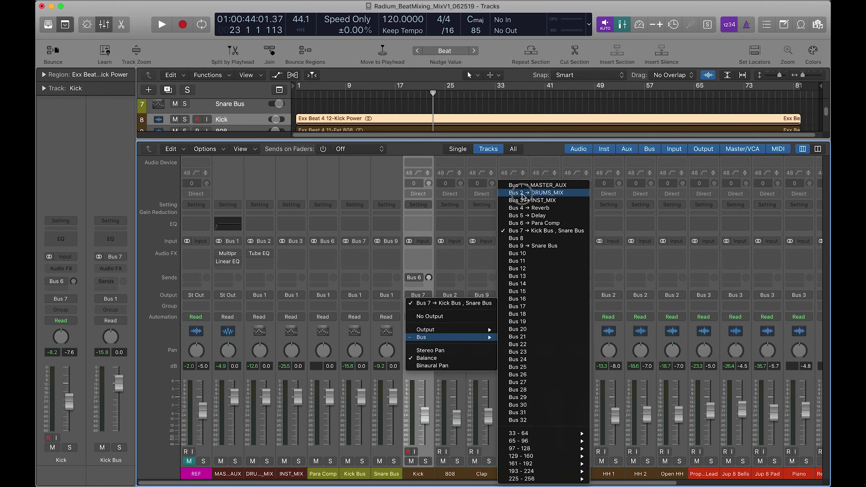
{"action": "left_click", "coordinate": [422, 296]}
{"action": "left_click", "coordinate": [422, 296]}
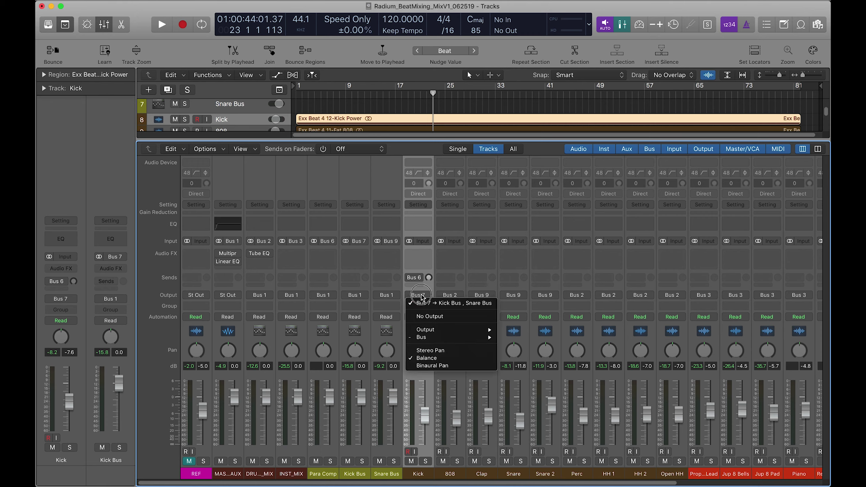
{"action": "mouse_move", "coordinate": [443, 337]}
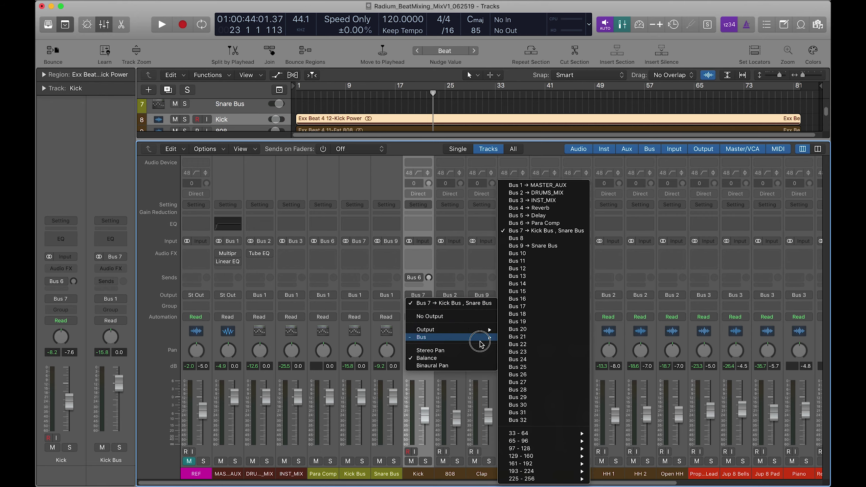
{"action": "left_click", "coordinate": [565, 194]}
{"action": "left_click", "coordinate": [449, 474]}
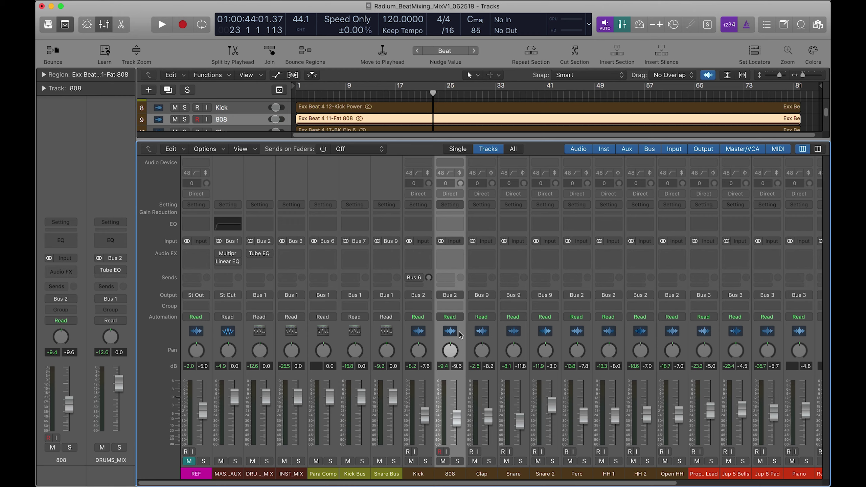
- Switch the 808 channel's output to Bus 1 → MASTER_AUX, then select the Clap channel
{"action": "left_click", "coordinate": [450, 296]}
{"action": "mouse_move", "coordinate": [462, 341]}
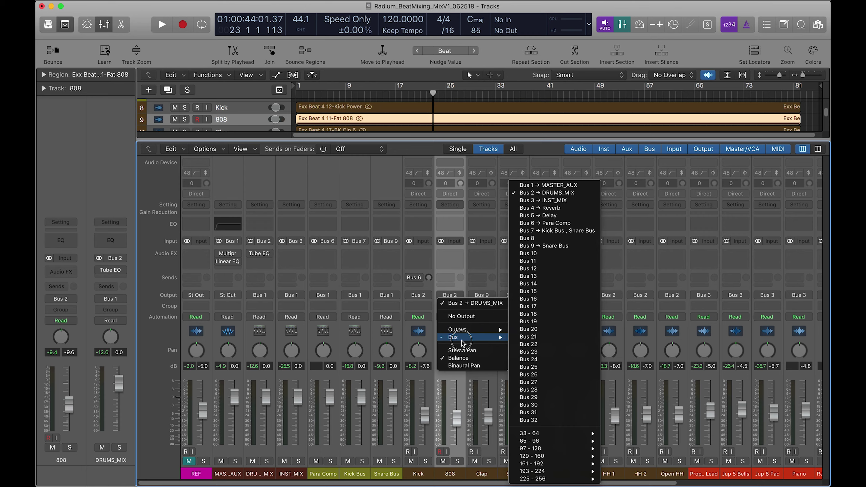
{"action": "left_click", "coordinate": [558, 185]}
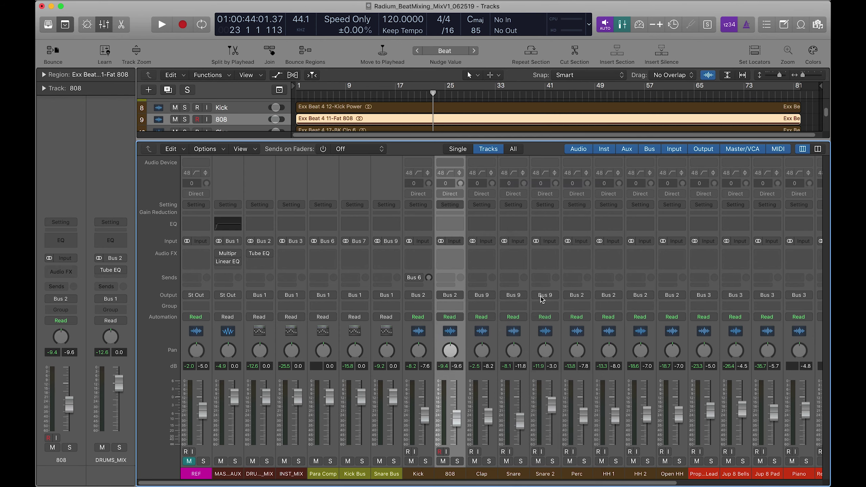
{"action": "left_click", "coordinate": [482, 474]}
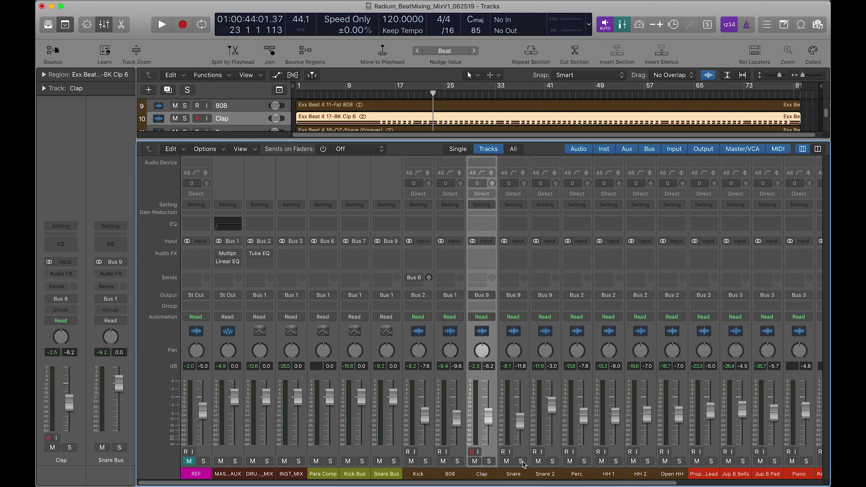
- Select Clap, Snare and Snare 2 together and send their outputs to Bus 2 → DRUMS_MIX
{"action": "left_click", "coordinate": [549, 475], "text": "shift"}
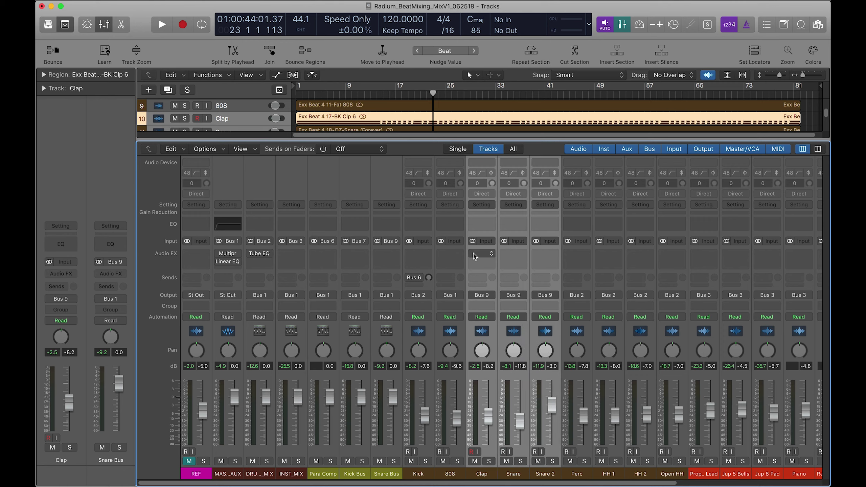
{"action": "left_click", "coordinate": [488, 297]}
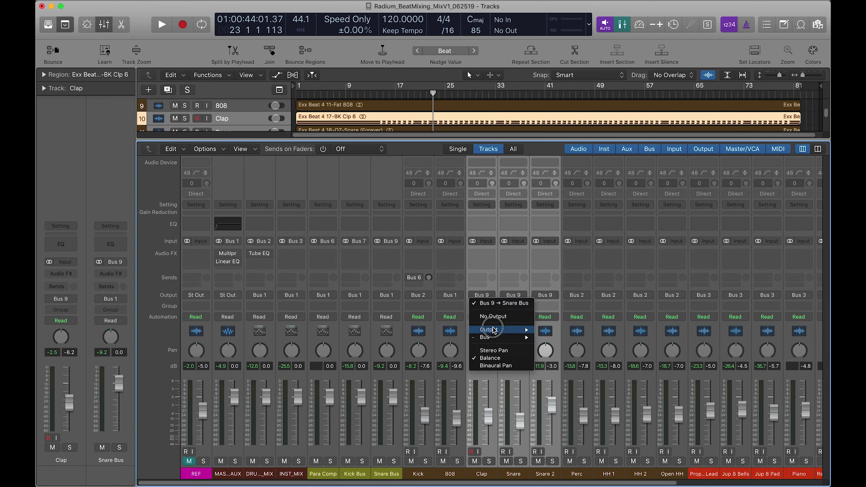
{"action": "mouse_move", "coordinate": [497, 337]}
{"action": "left_click", "coordinate": [601, 193]}
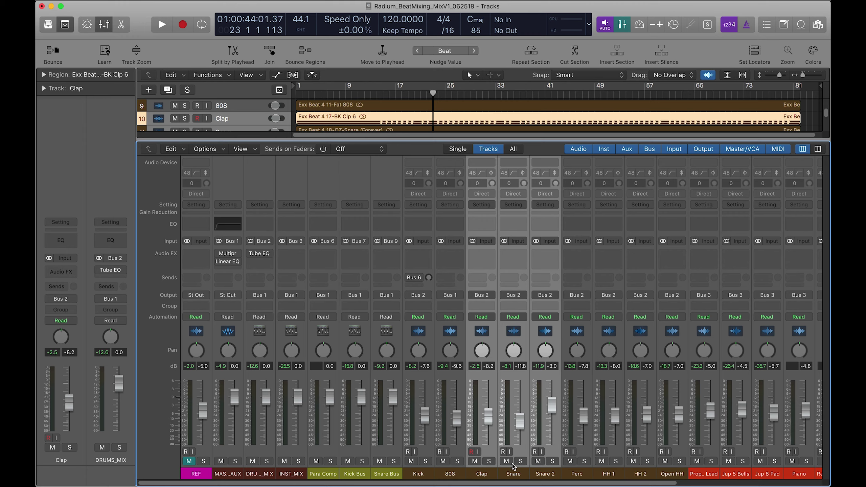
- Delete the Snare Bus and Kick Bus channels
{"action": "left_click", "coordinate": [393, 477]}
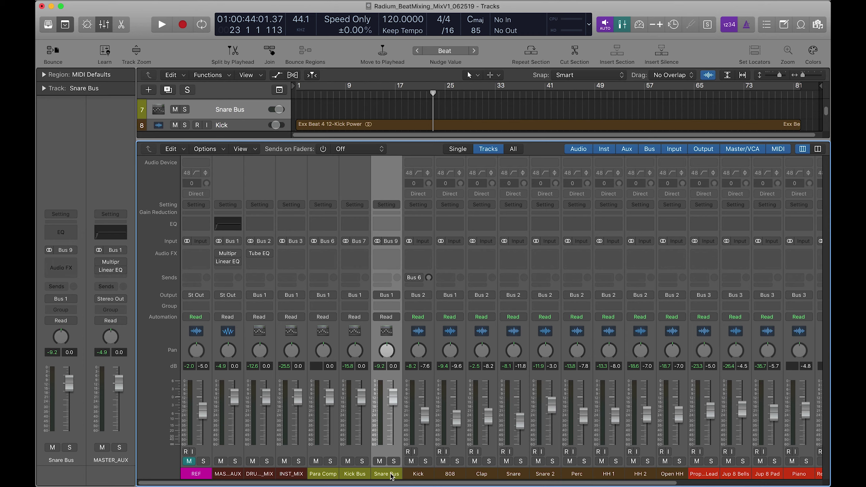
{"action": "key", "text": "super+BackSpace"}
{"action": "left_click", "coordinate": [354, 474]}
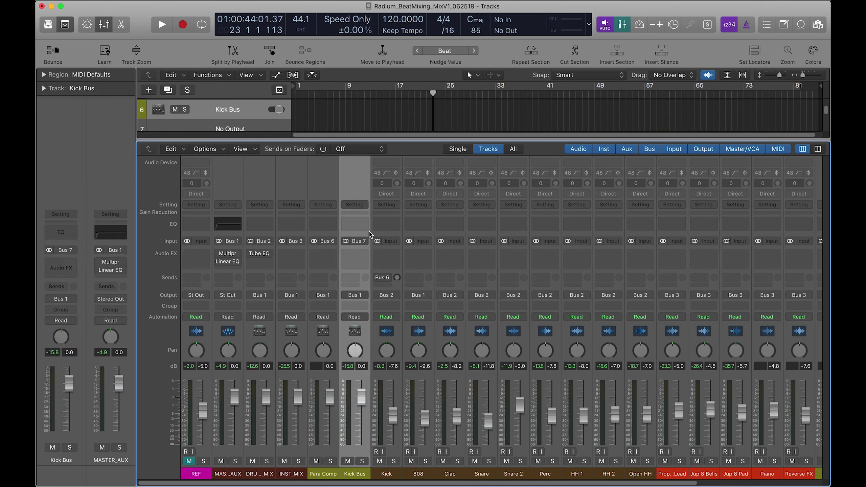
{"action": "key", "text": "super+BackSpace"}
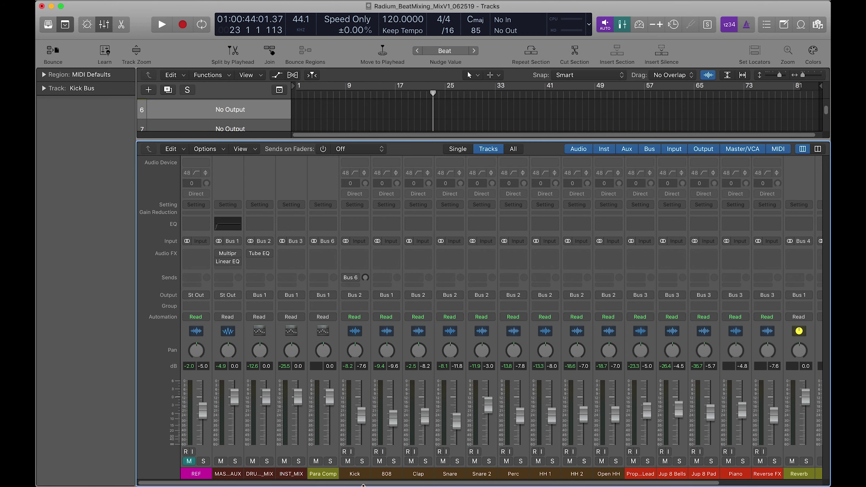
- Select the Kick through Open HH channels and move 808 ahead of Kick
{"action": "left_click", "coordinate": [322, 474]}
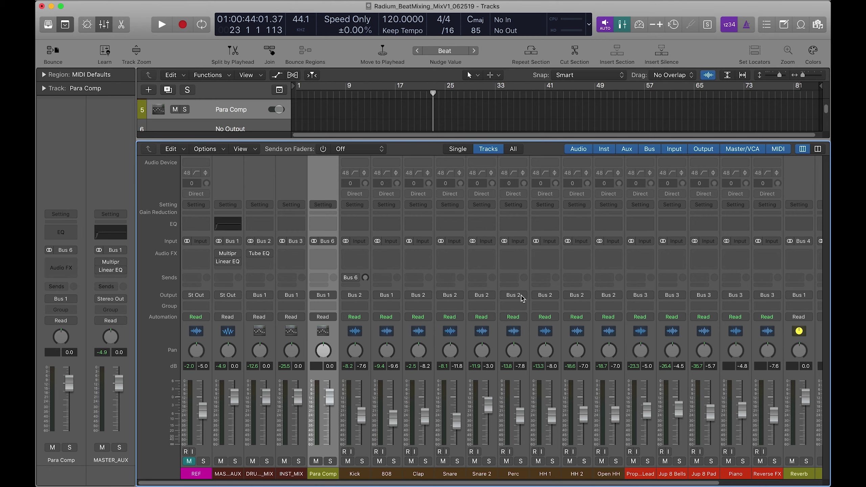
{"action": "left_click", "coordinate": [615, 475]}
{"action": "left_click", "coordinate": [357, 474], "text": "shift"}
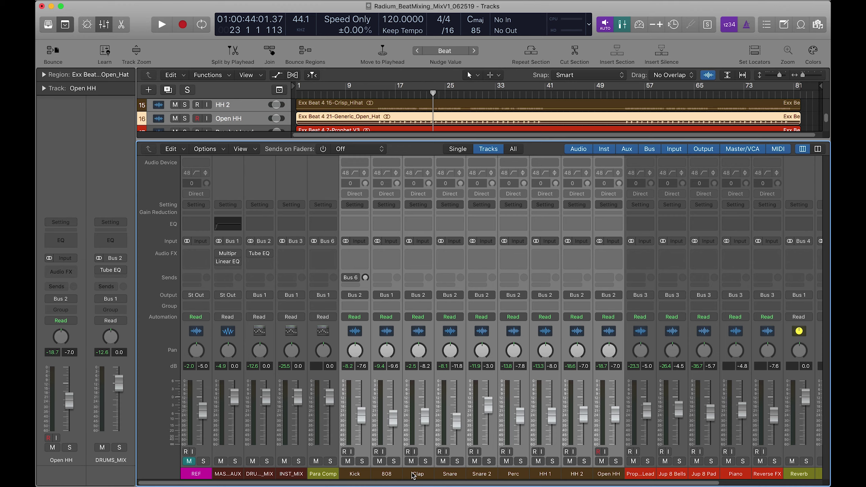
{"action": "key", "text": "super+z"}
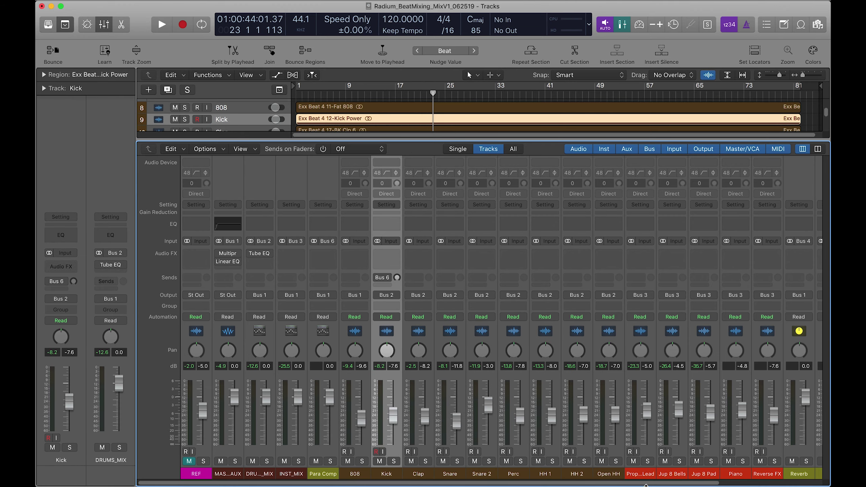
{"action": "left_click_drag", "start_coordinate": [549, 485], "coordinate": [661, 485]}
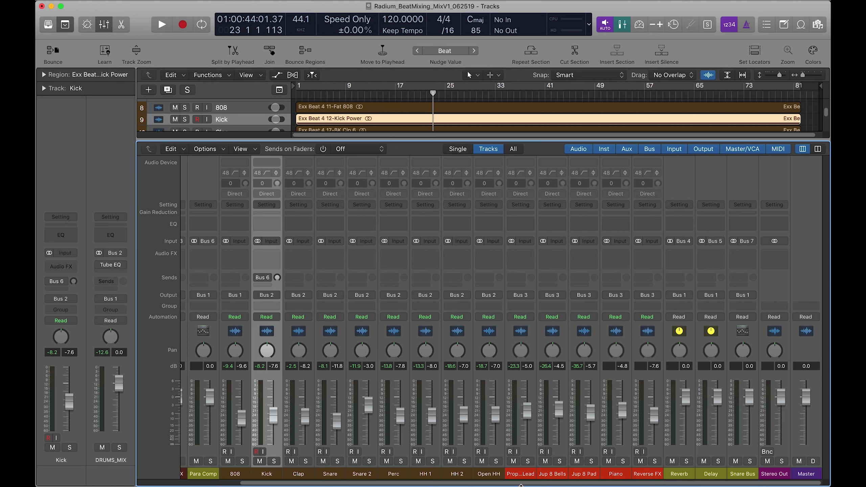
- Select the Prophet Lead through Reverse FX channels, then delete the Snare Bus aux channel
{"action": "left_click", "coordinate": [517, 475]}
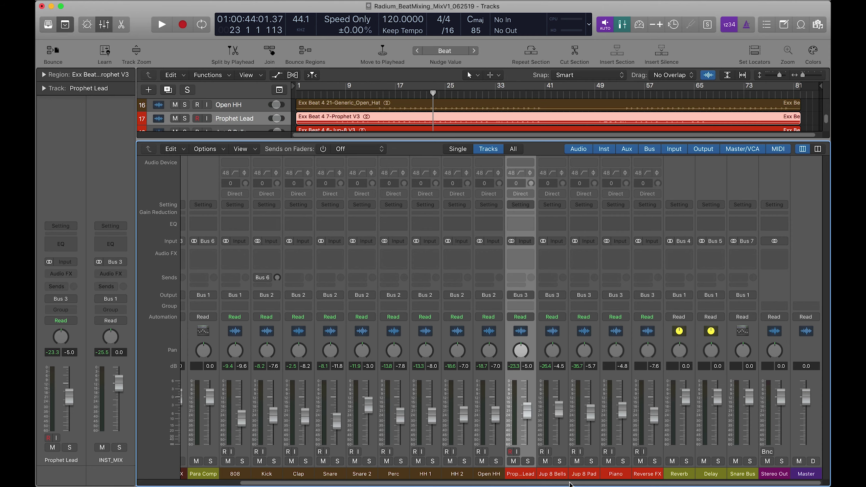
{"action": "left_click", "coordinate": [647, 473], "text": "shift"}
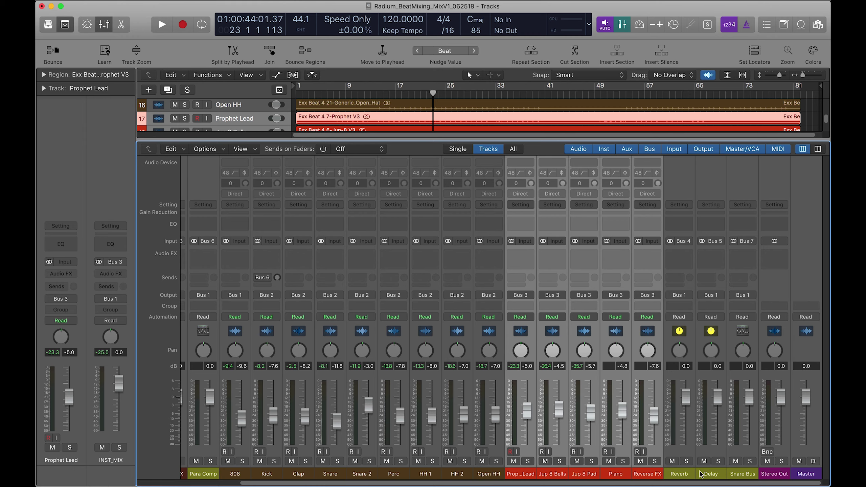
{"action": "left_click", "coordinate": [743, 473]}
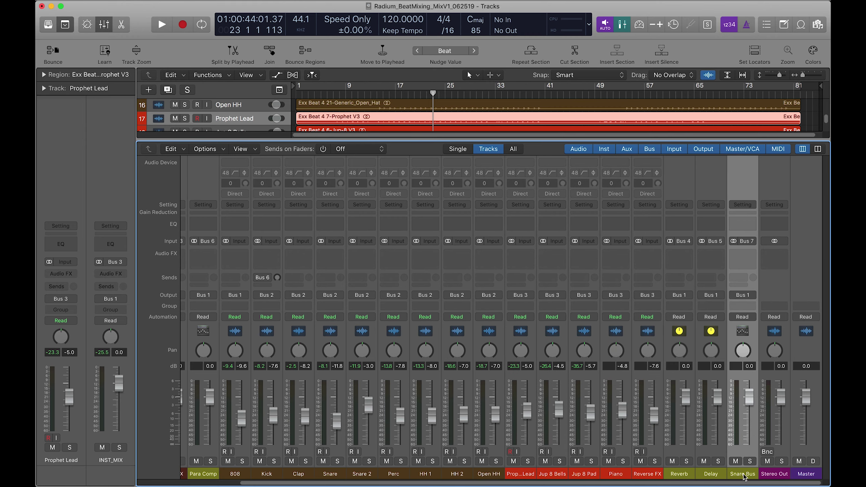
{"action": "key", "text": "super+BackSpace"}
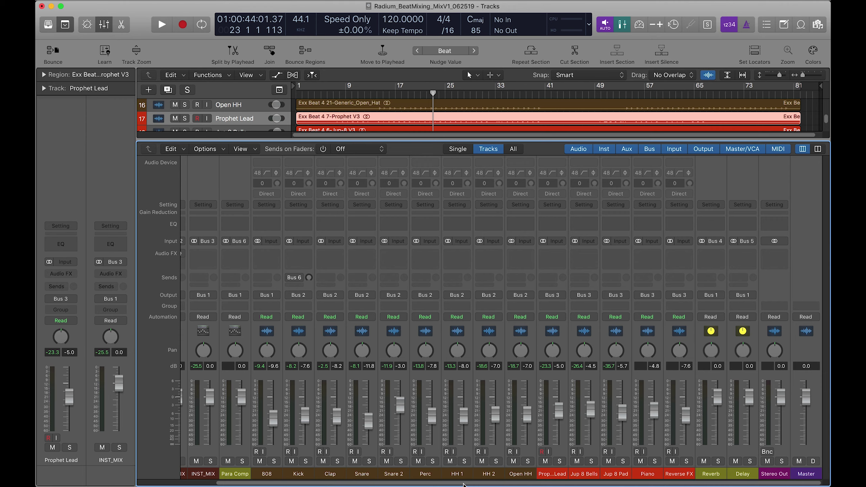
- Select the 808 channel and hide the mixer to show the full track list
{"action": "scroll", "coordinate": [213, 482], "scroll_direction": "left", "scroll_amount": 5}
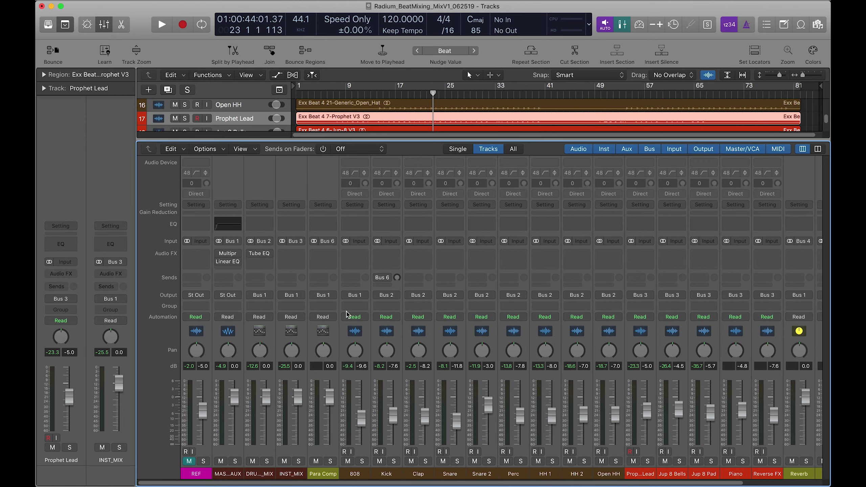
{"action": "left_click", "coordinate": [360, 475]}
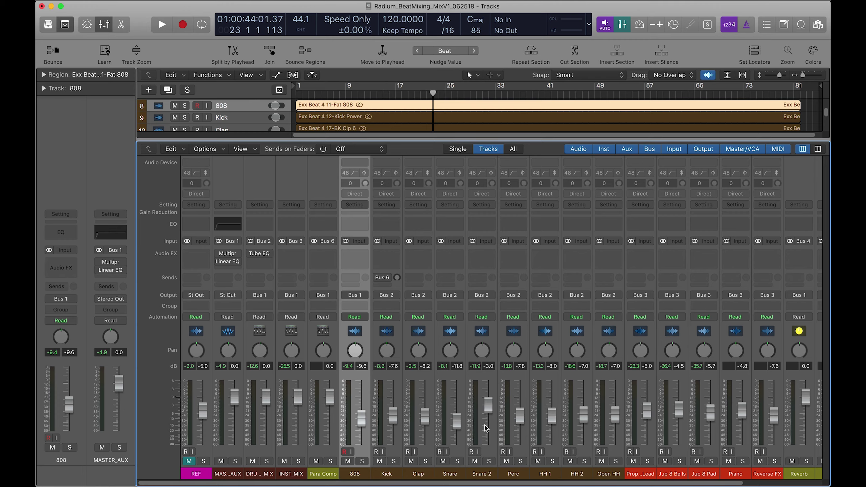
{"action": "key", "text": "x"}
{"action": "key", "text": "x"}
{"action": "key", "text": "x"}
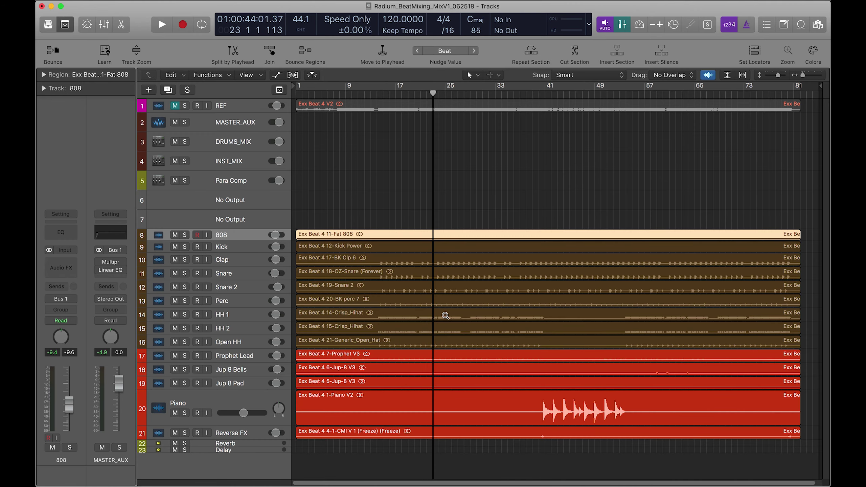
- Play the beat, jumping the playhead to bars 21 and 17 while toggling cycle mode
{"action": "key", "text": "space"}
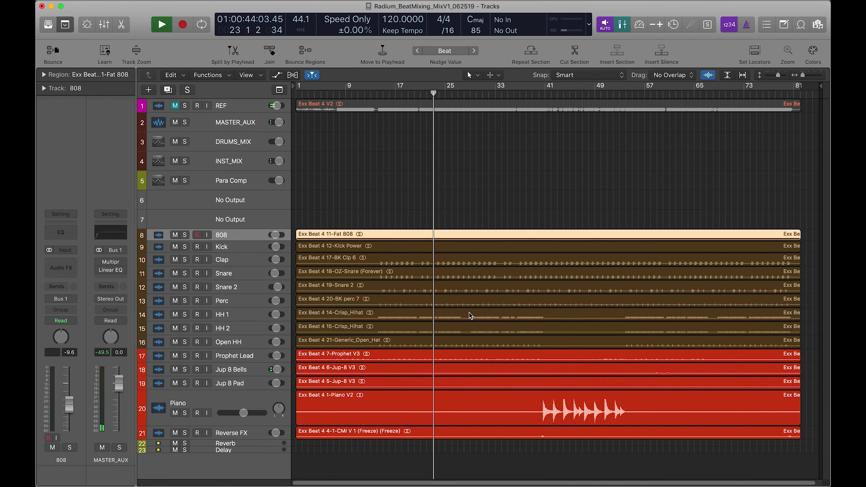
{"action": "left_click", "coordinate": [419, 95]}
{"action": "key", "text": "c"}
{"action": "key", "text": "space"}
{"action": "left_click", "coordinate": [397, 92]}
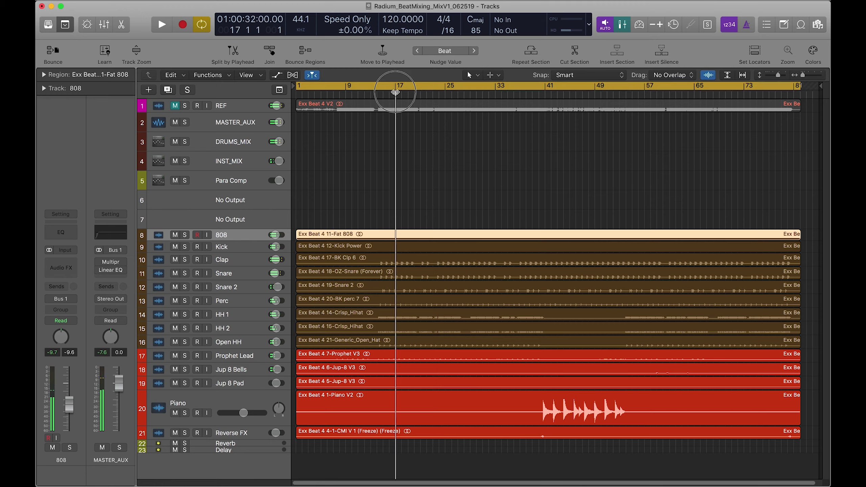
{"action": "key", "text": "c"}
- Play the section from about bar 14, then re-enable the Multipressor on MASTER_AUX
{"action": "key", "text": "space"}
{"action": "left_click_drag", "start_coordinate": [397, 93], "coordinate": [494, 105]}
{"action": "key", "text": "space"}
{"action": "key", "text": "space"}
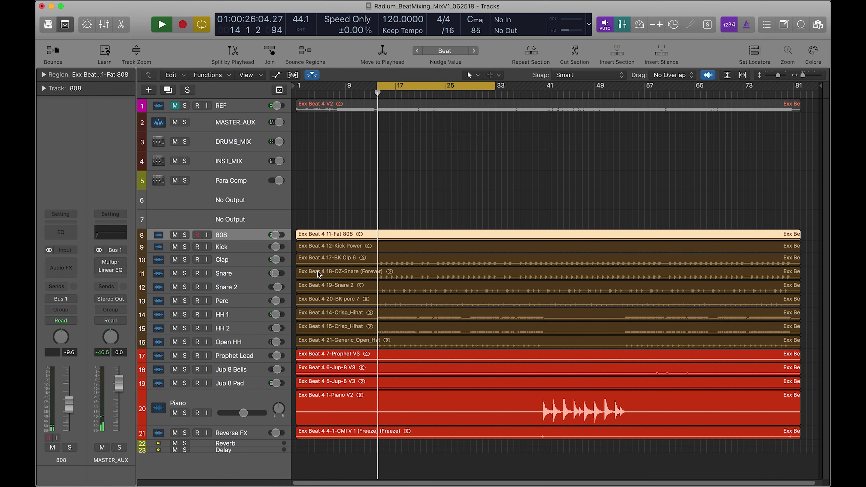
{"action": "key", "text": "space"}
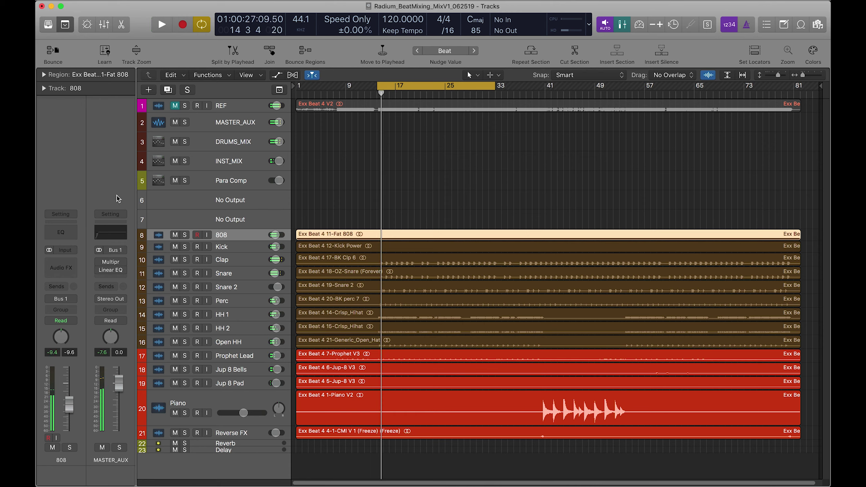
{"action": "mouse_move", "coordinate": [122, 271]}
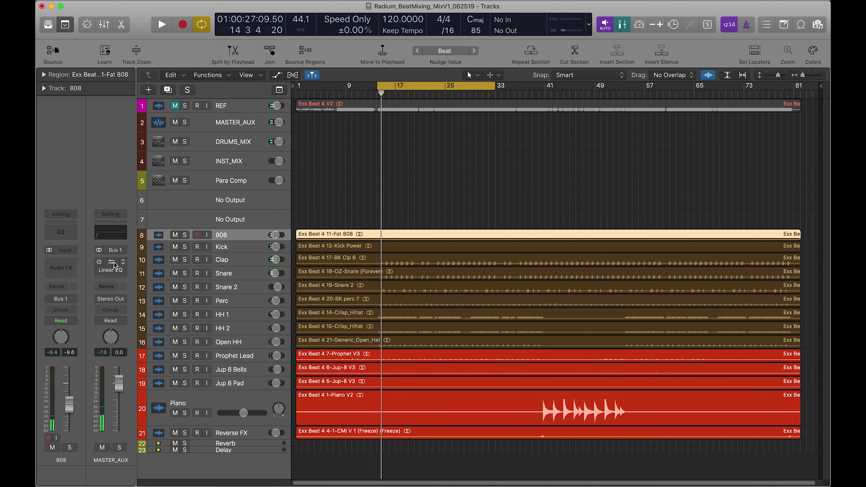
{"action": "left_click", "coordinate": [100, 262]}
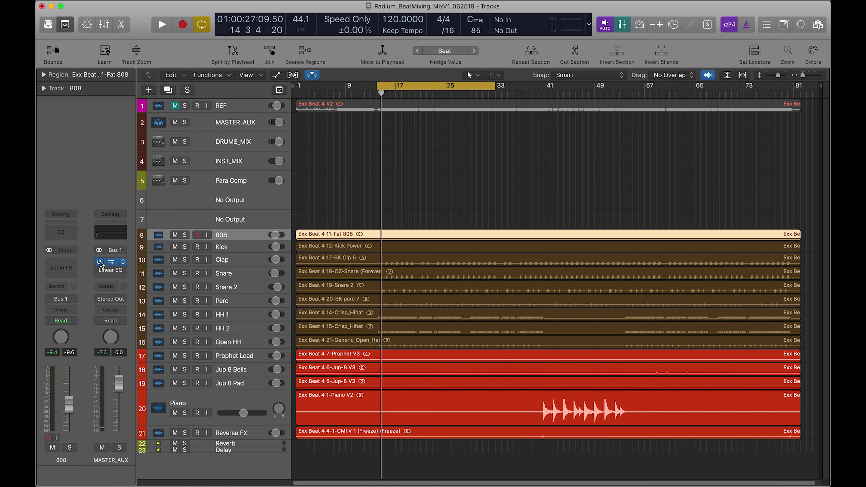
- Re-enable the Linear EQ, open the Multipressor, and lower band 3 make-up gain to 0.5dB
{"action": "left_click", "coordinate": [100, 270]}
{"action": "key", "text": "space"}
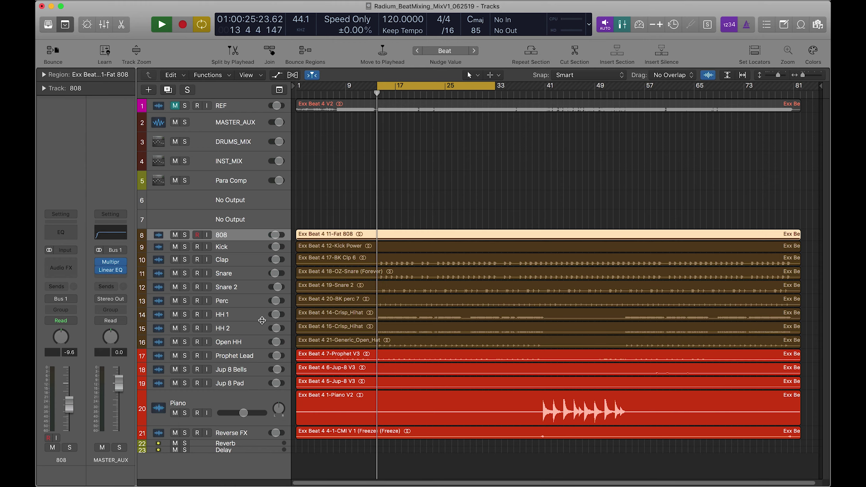
{"action": "left_click", "coordinate": [110, 261]}
{"action": "key", "text": "space"}
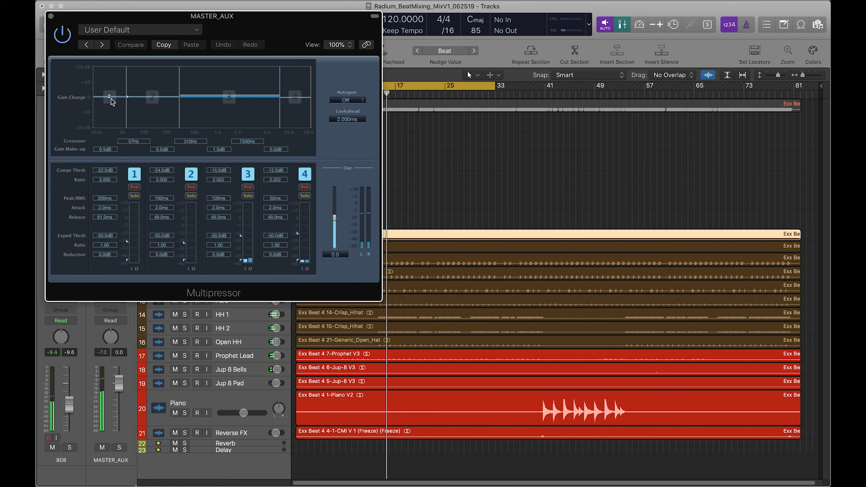
{"action": "left_click_drag", "start_coordinate": [234, 98], "coordinate": [233, 99]}
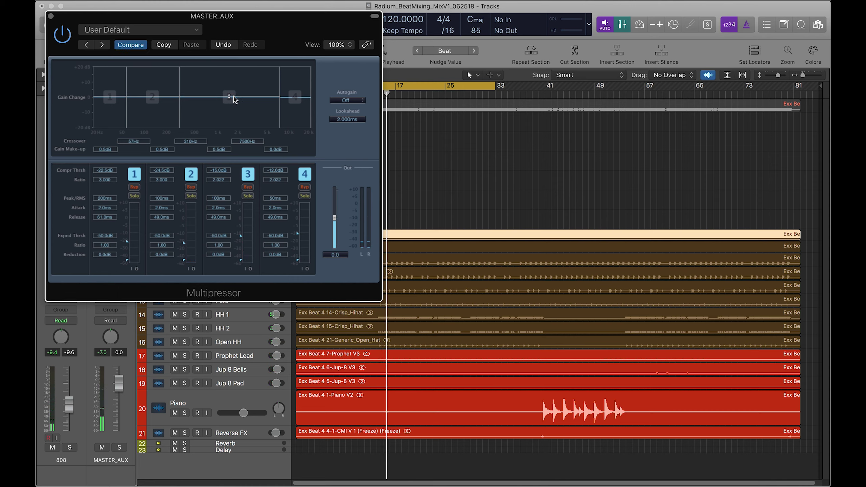